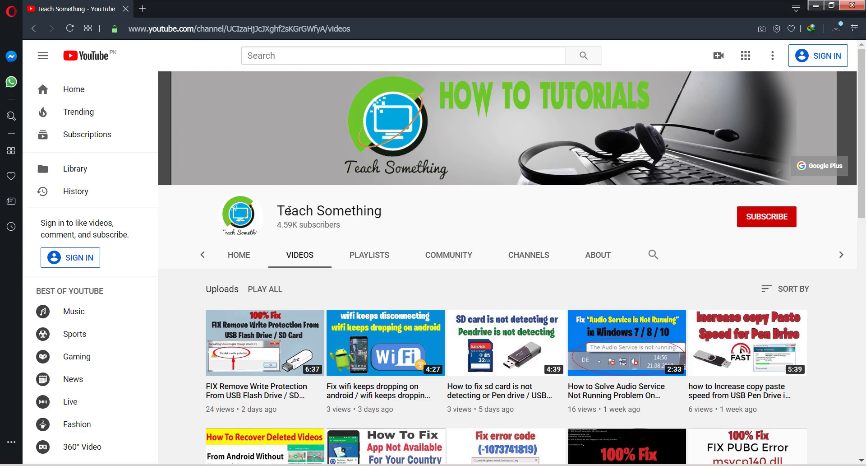
- Search Google for 'windscribe' in a new tab and open the official Windscribe website
left_click_drag(289, 211, 357, 212)
left_click(455, 213)
left_click(144, 9)
left_click(218, 181)
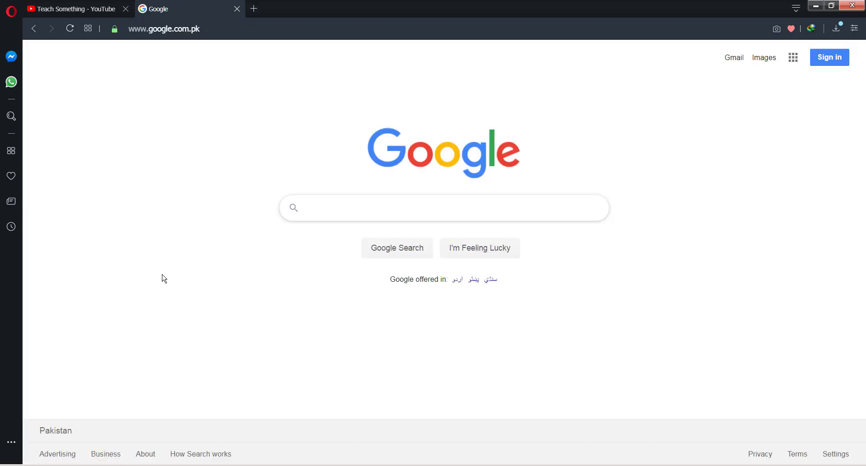
type("wind")
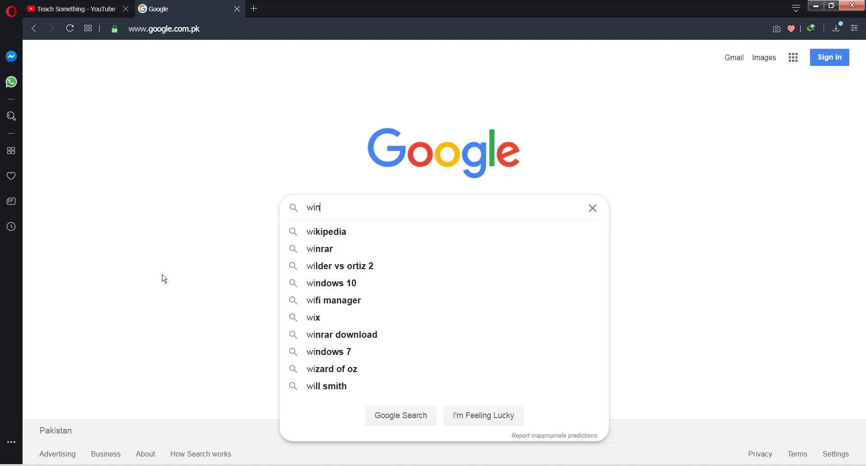
type("scr")
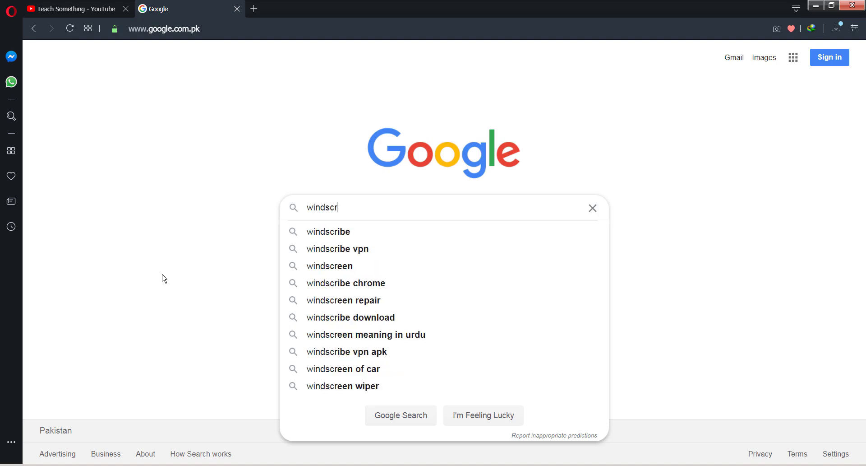
key("Down")
key("Return")
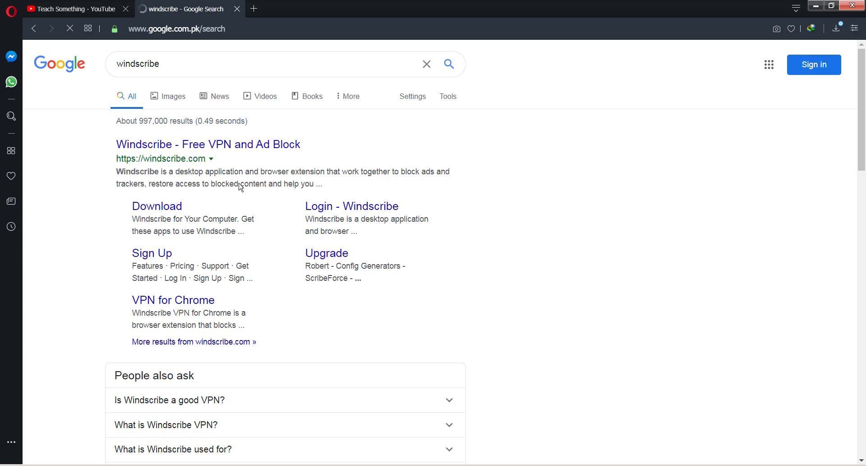
left_click(257, 146)
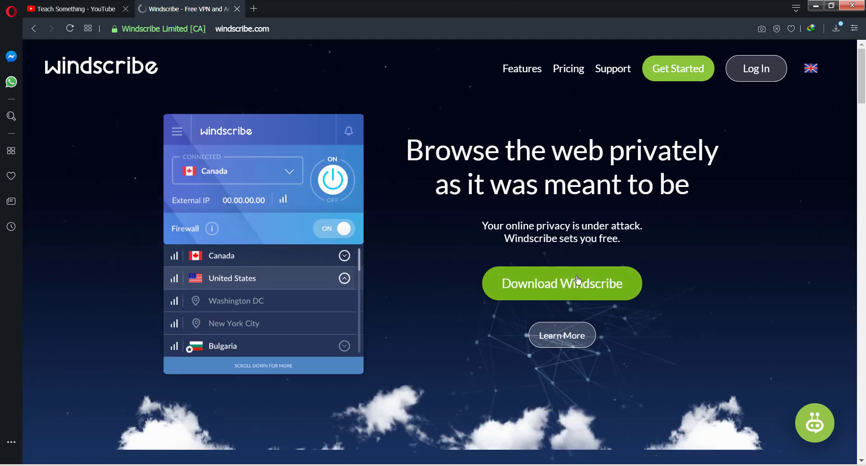
- Download the Windows installer Windscribe.exe from the Windscribe download page and save it to Downloads
left_click(611, 287)
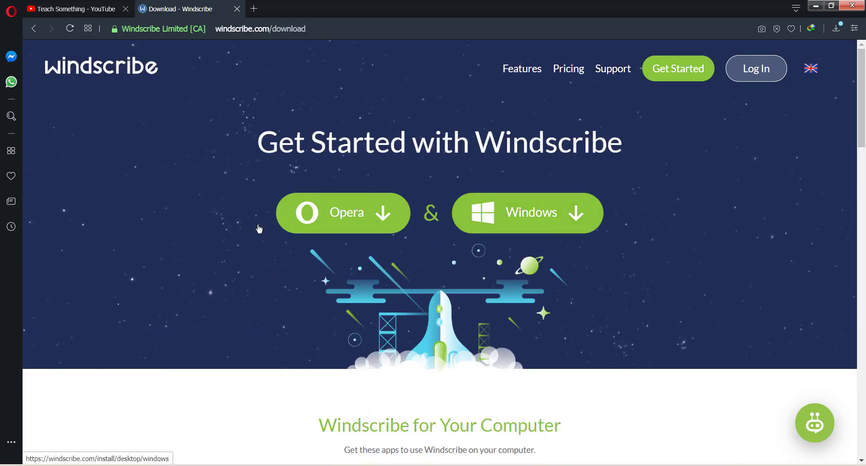
left_click(553, 220)
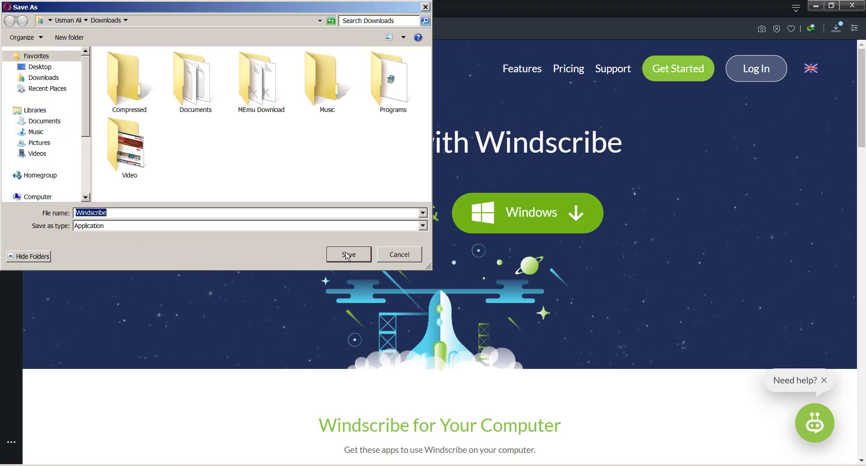
left_click(348, 255)
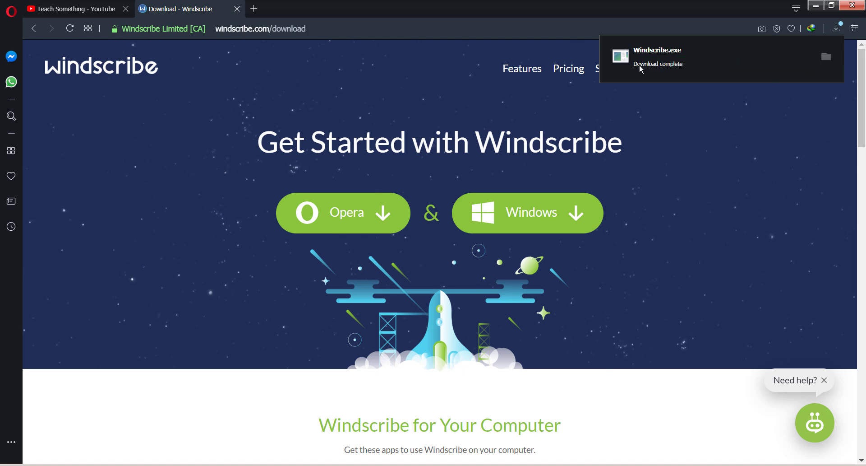
- Run the downloaded Windscribe installer and choose the recommended Express Install
left_click(825, 58)
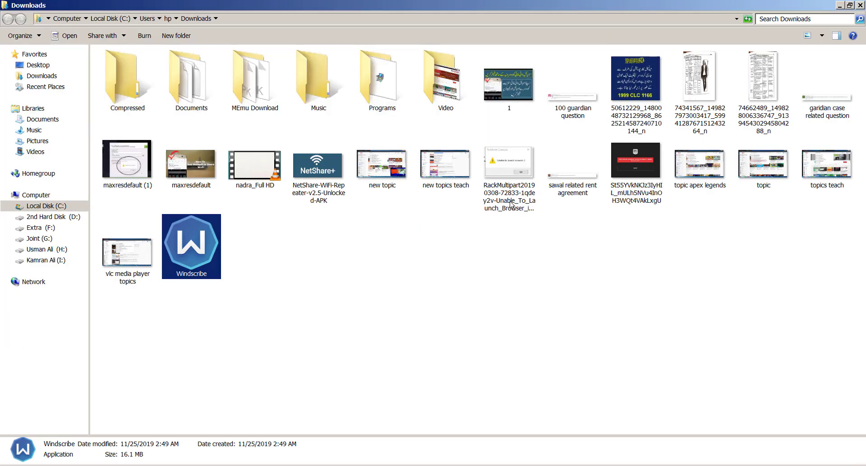
double_click(185, 246)
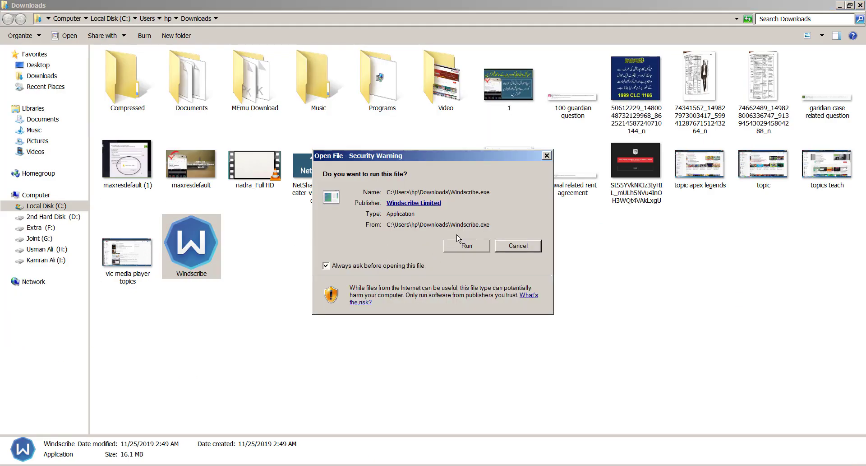
left_click(461, 246)
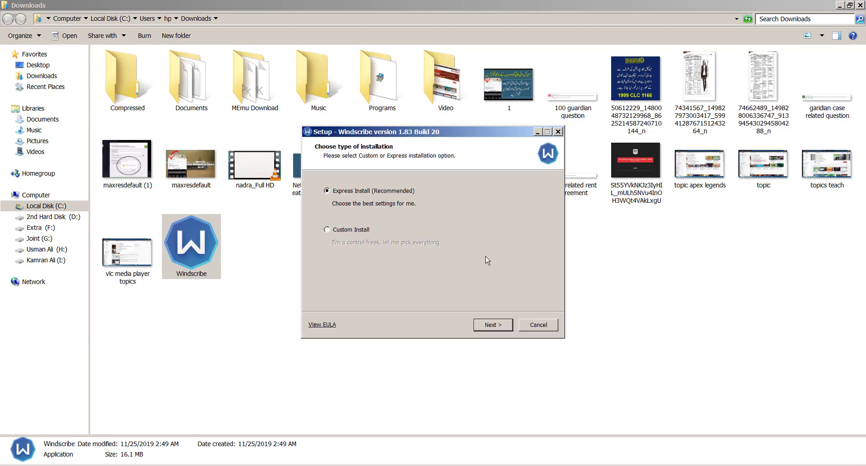
left_click(492, 325)
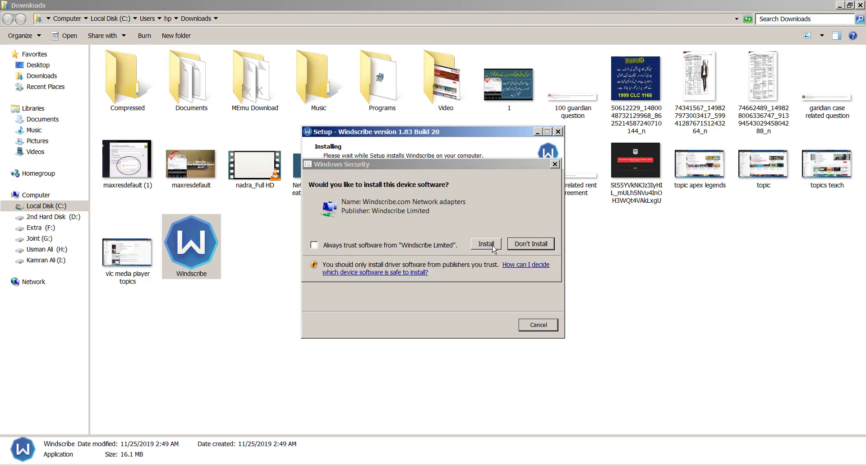
- Always trust Windscribe Limited, install the network adapter, finish setup, and allow firewall access
left_click(388, 246)
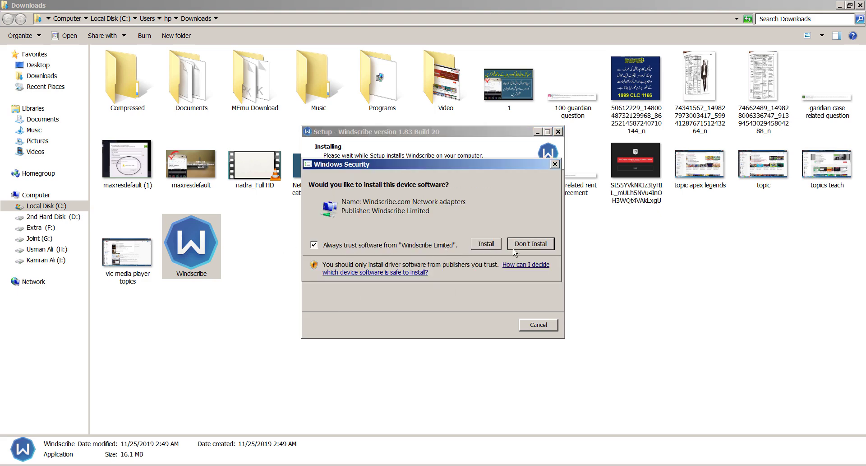
left_click(475, 246)
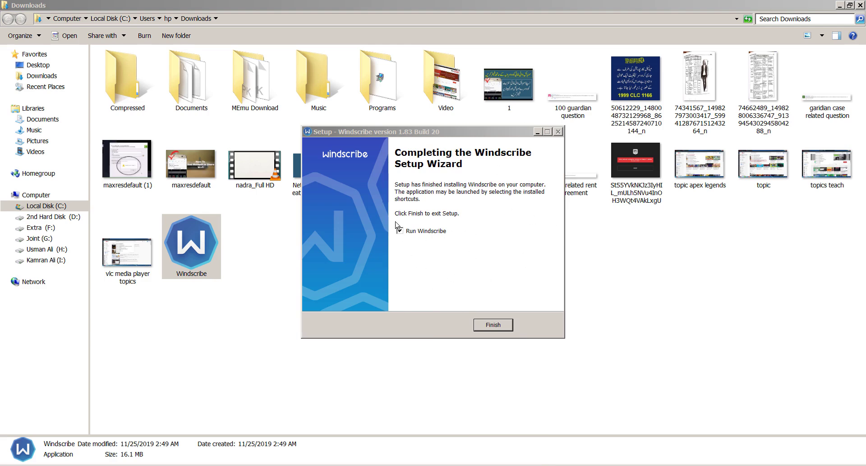
left_click(493, 328)
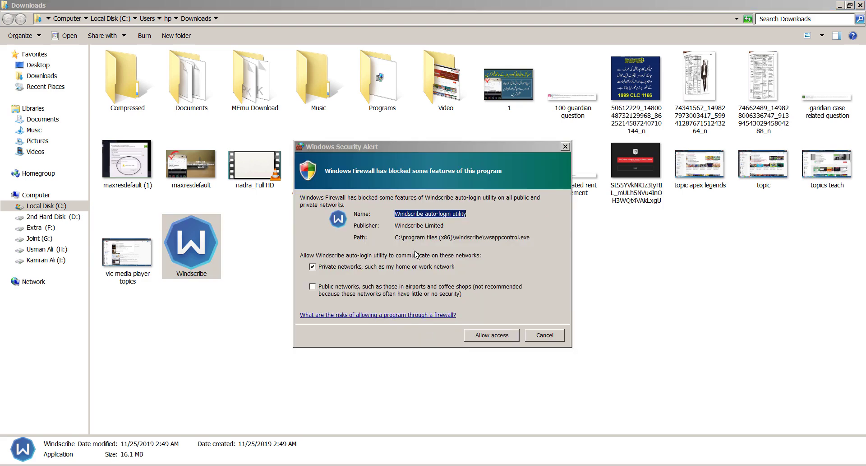
left_click(487, 342)
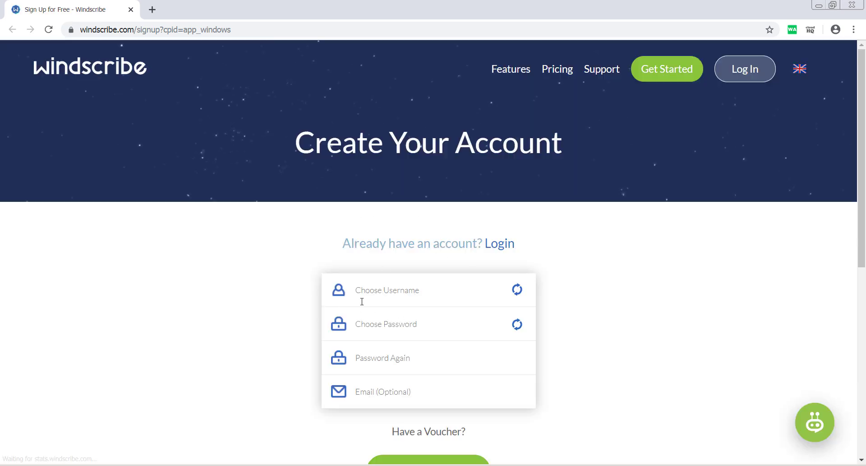
- Enter a username on the sign-up form and paste a copy of it into Notepad
left_click(429, 293)
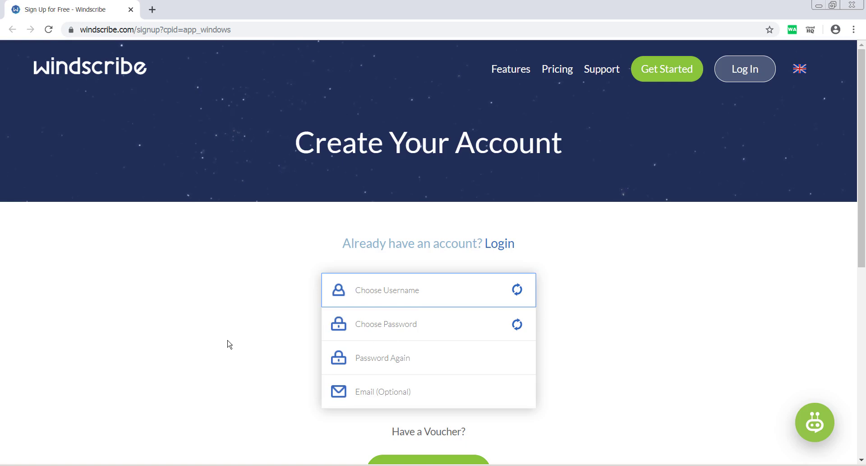
type("userkuiuiuiu")
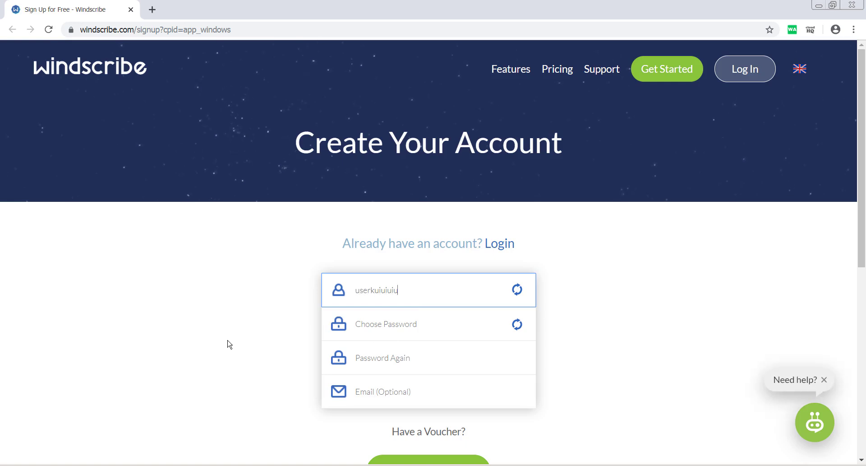
double_click(364, 291)
key("ctrl+c")
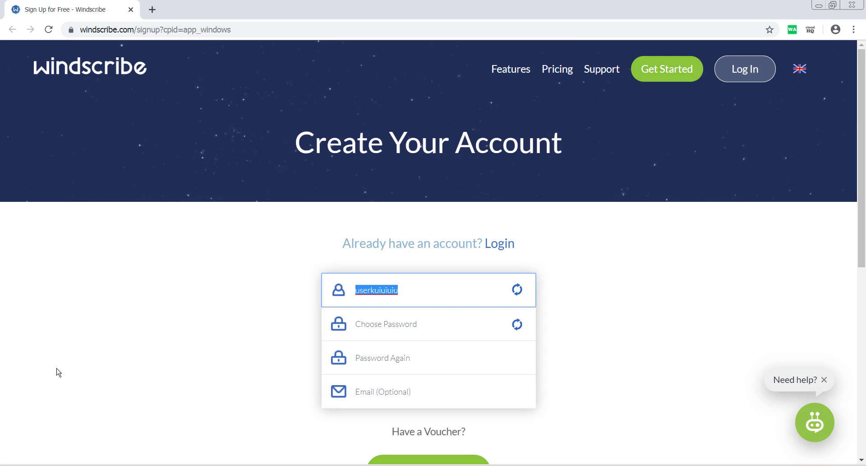
key("super")
left_click(93, 251)
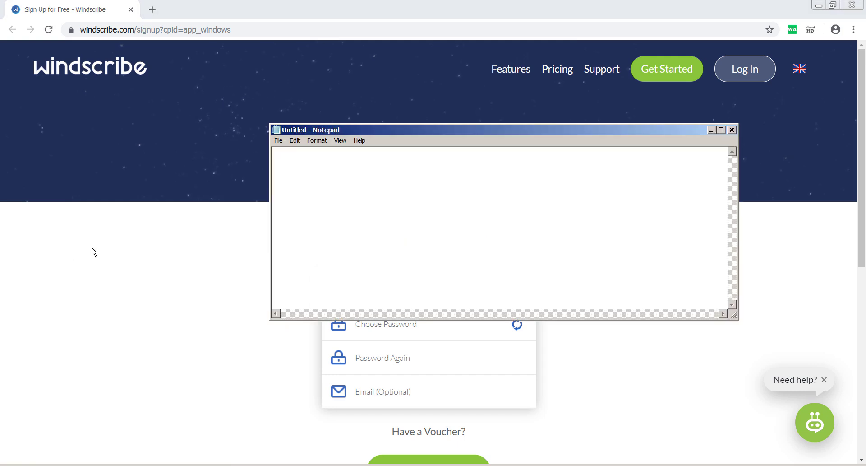
key("ctrl+v")
left_click(300, 275)
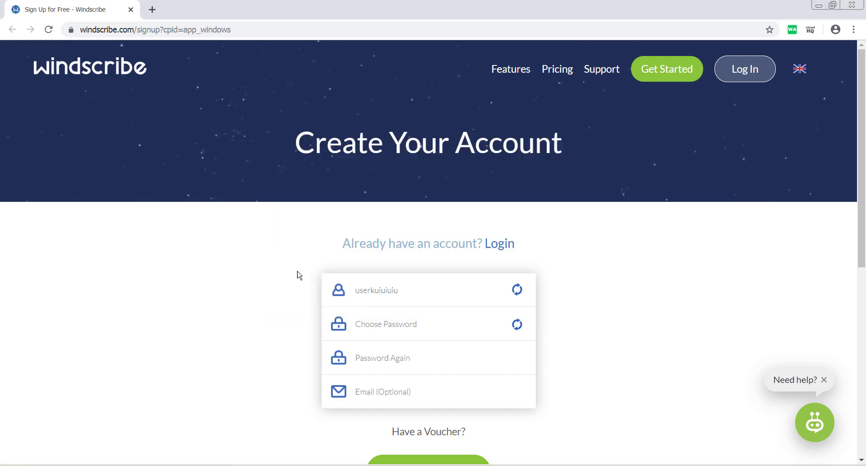
- Enter and confirm the account password, then submit the Create Account form
left_click(400, 327)
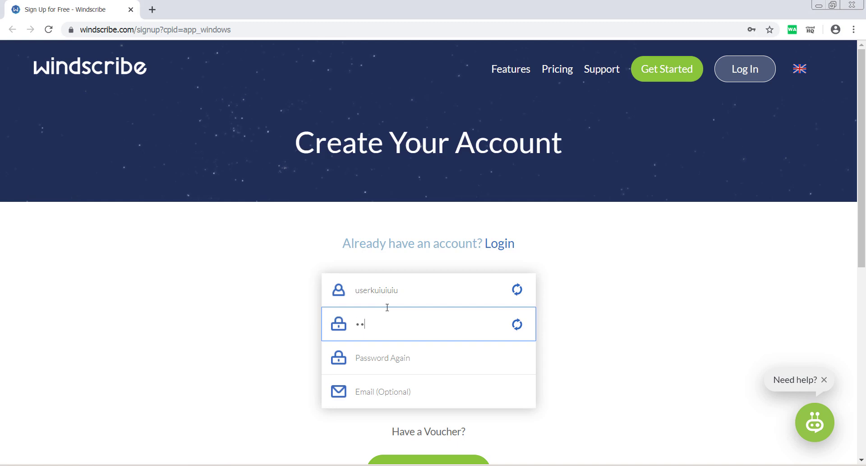
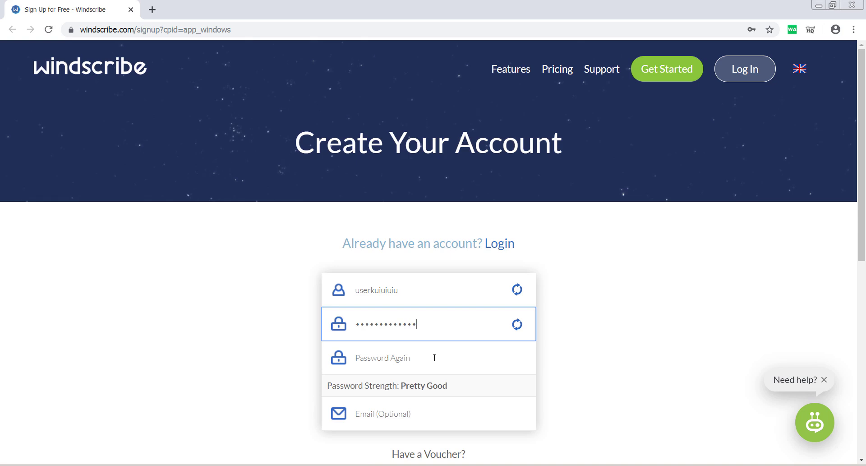
left_click(406, 356)
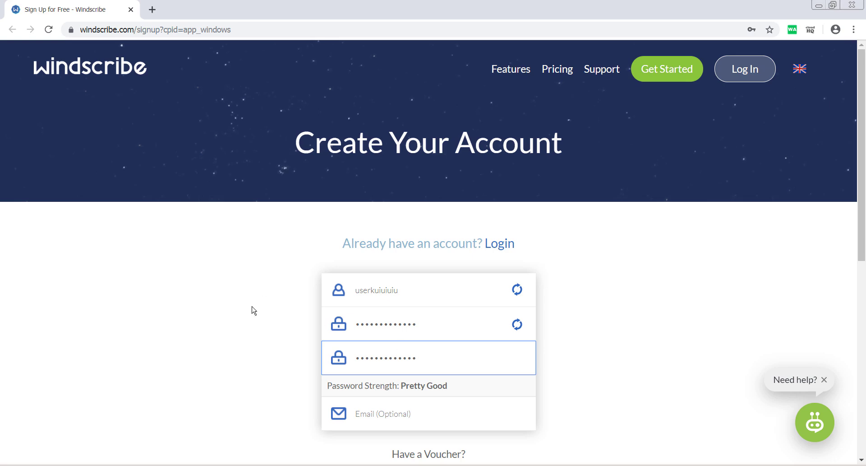
left_click(261, 366)
scroll(223, 346, "down", 3)
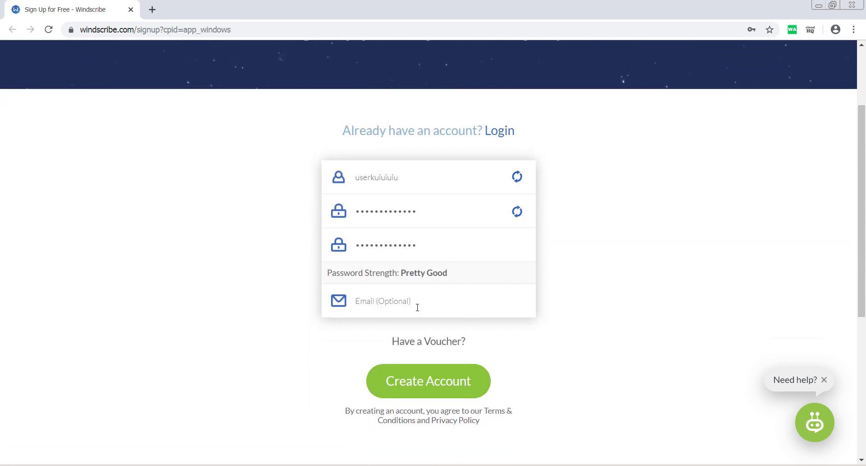
left_click(467, 387)
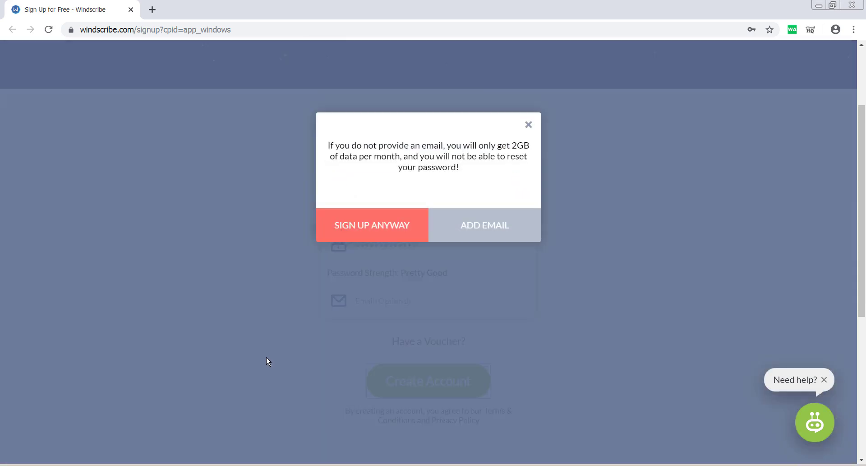
- Sign up anyway without email, choose Never for saving the password, and review Account Overview
left_click(391, 230)
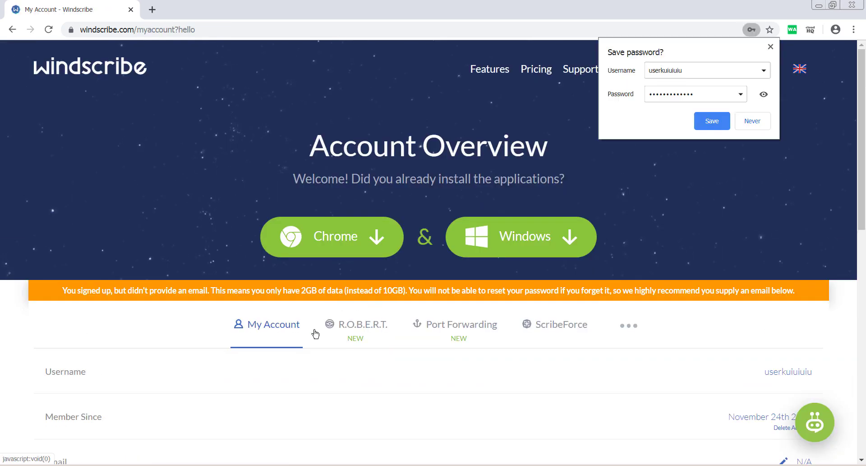
left_click(752, 121)
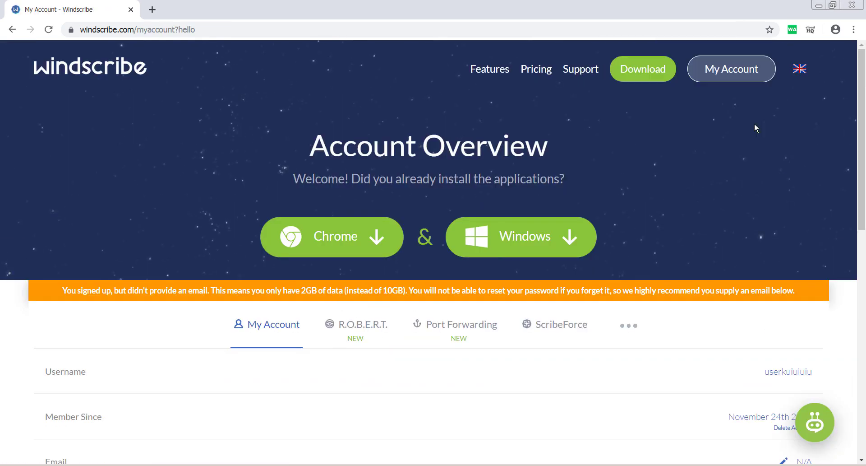
scroll(316, 347, "down", 5)
scroll(331, 344, "up", 5)
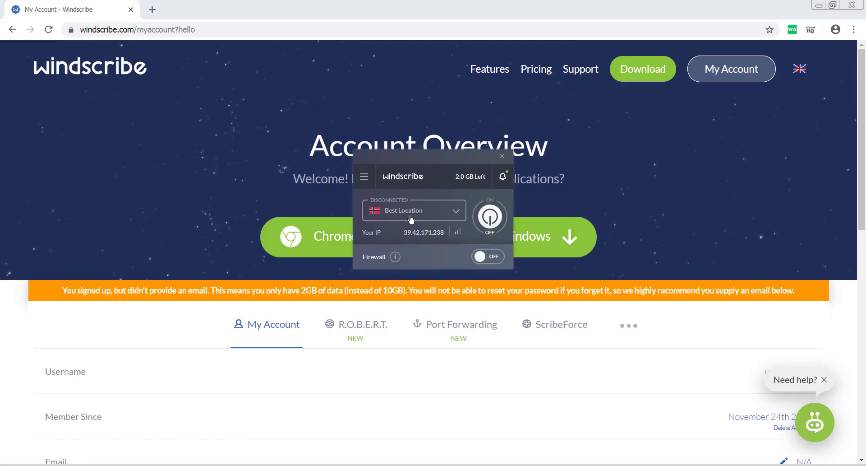
- Browse the US Central servers, then connect Windscribe to Best Location (IP 82.102.22.24)
left_click(446, 215)
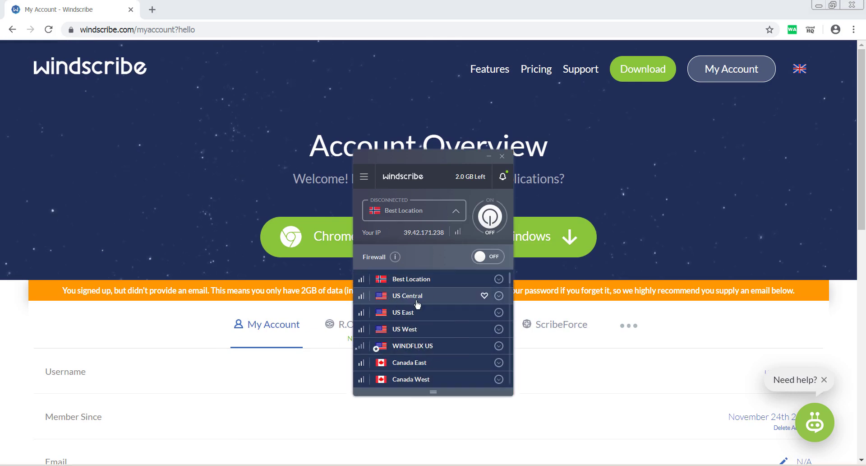
left_click(438, 297)
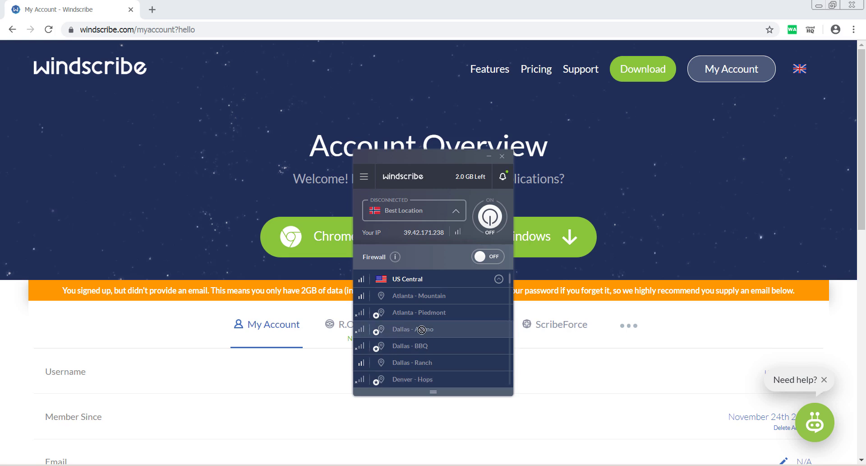
left_click(491, 223)
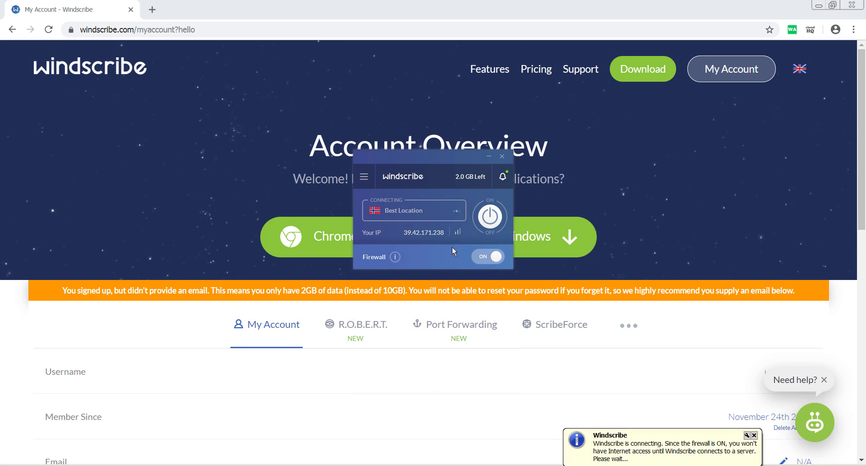
left_click_drag(440, 159, 364, 185)
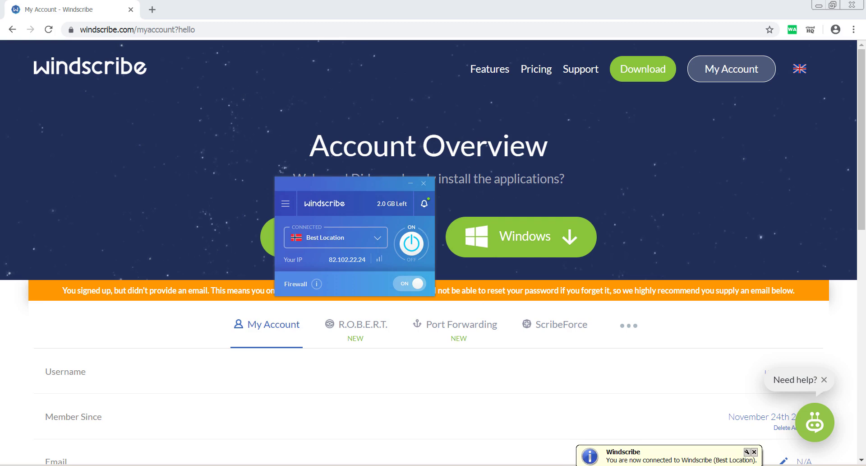
key("super+d")
- Launch the Epic Games Launcher from the desktop and dismiss the Windscribe notification while it loads
double_click(20, 424)
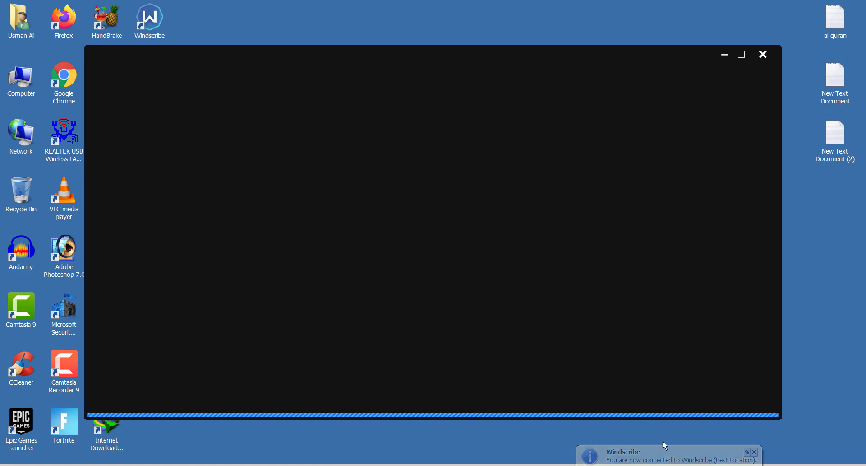
left_click(756, 452)
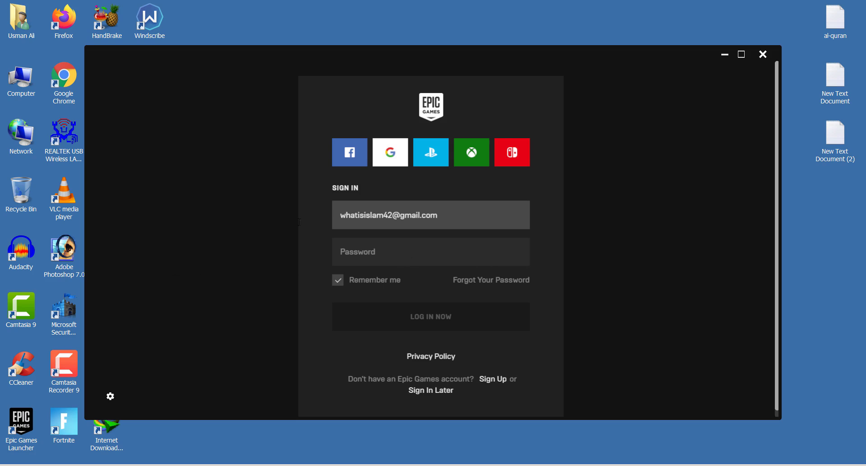
left_click_drag(441, 58, 478, 57)
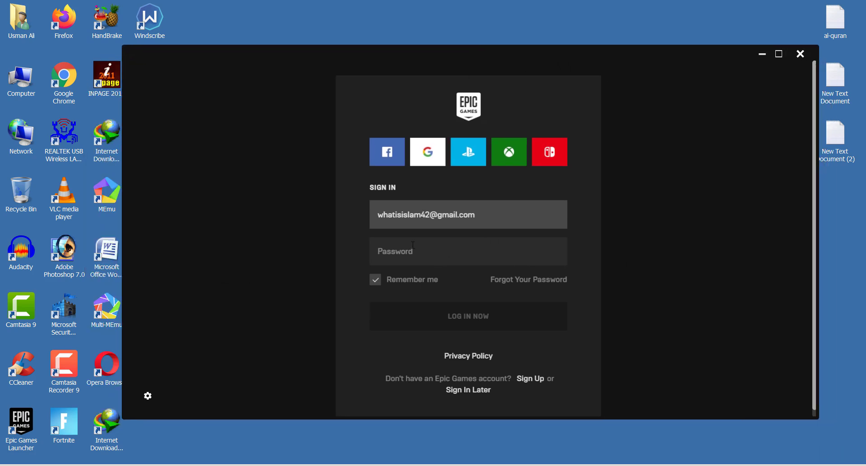
- Browse the G: and H: drives in Computer to open the Note paids folder
double_click(23, 77)
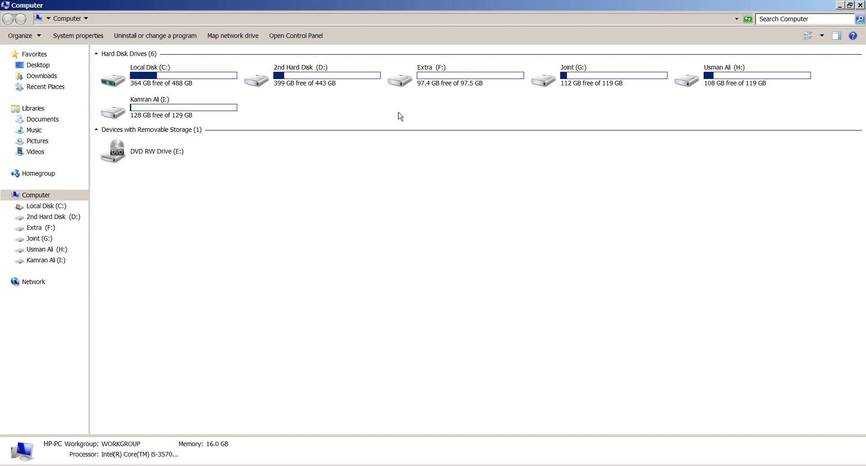
double_click(589, 81)
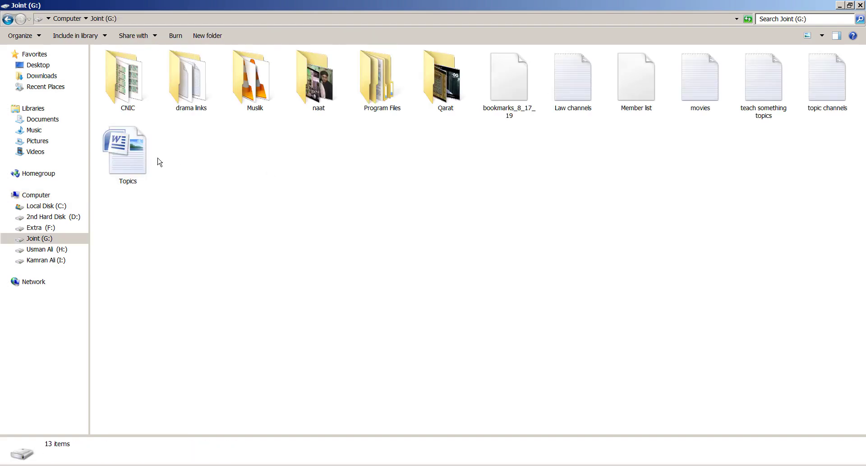
left_click(5, 20)
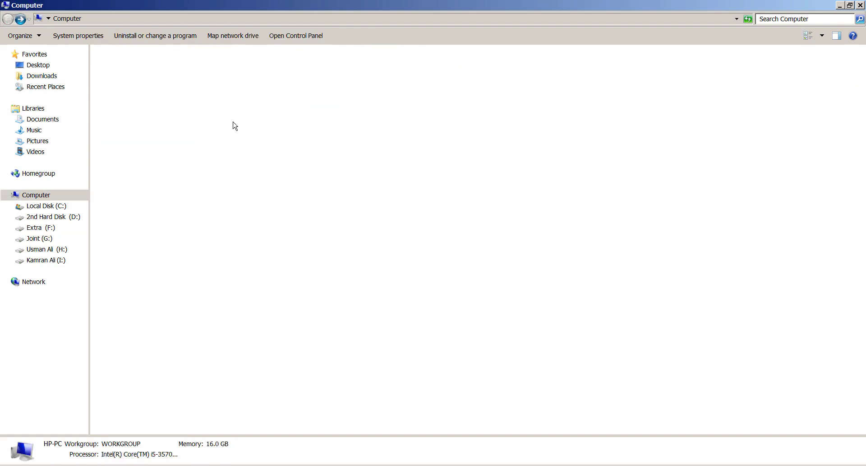
double_click(730, 79)
double_click(124, 131)
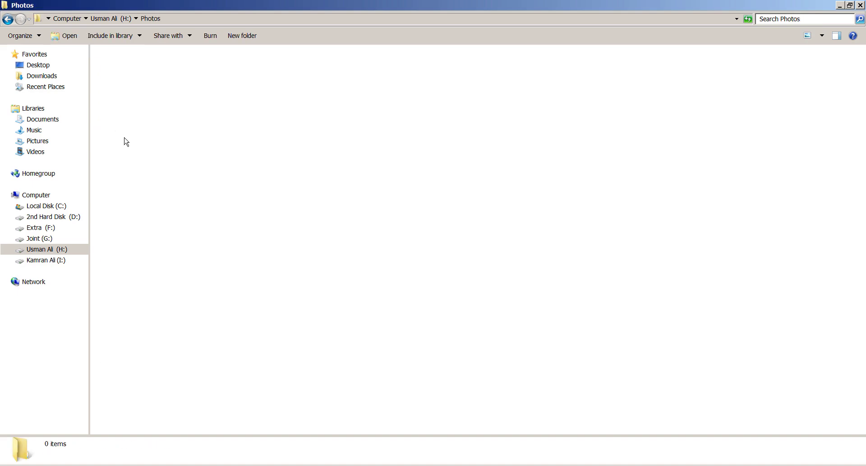
left_click(7, 19)
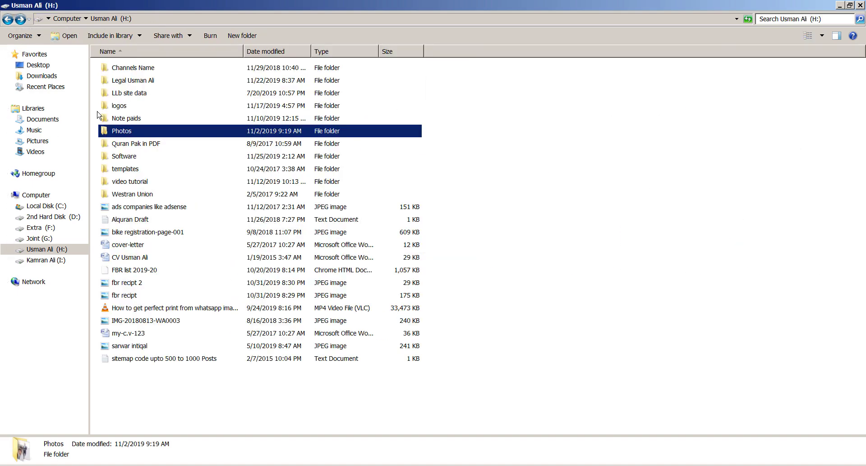
double_click(122, 118)
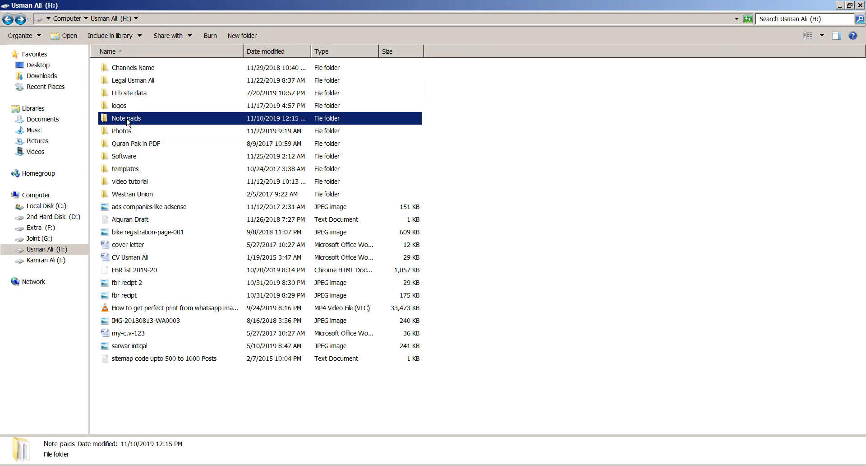
- Search the Note paids folder for 'ep', clear it, then return to the Teach Something YouTube tab
left_click(134, 198)
key("e")
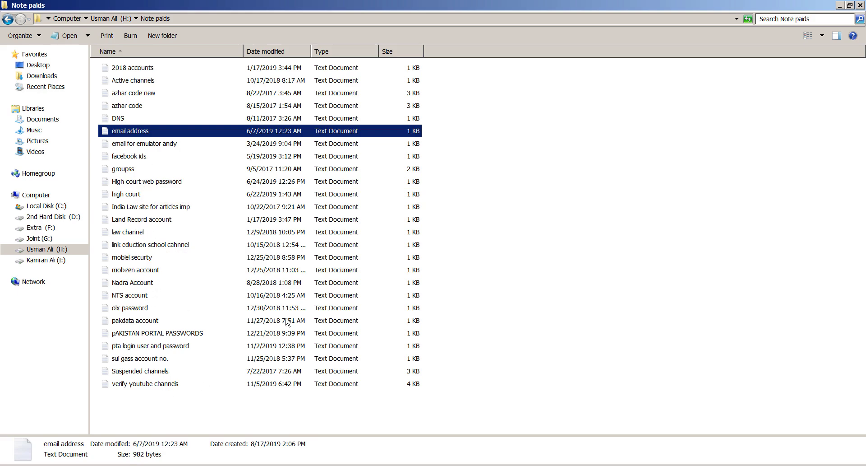
left_click(821, 17)
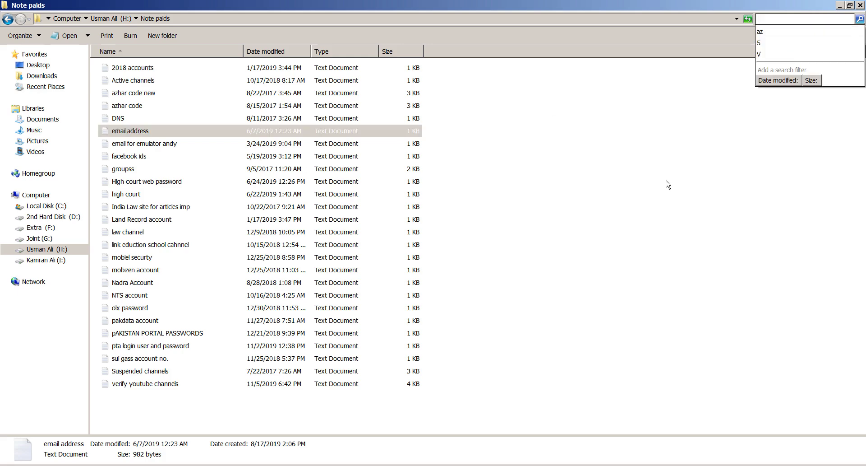
type("ep")
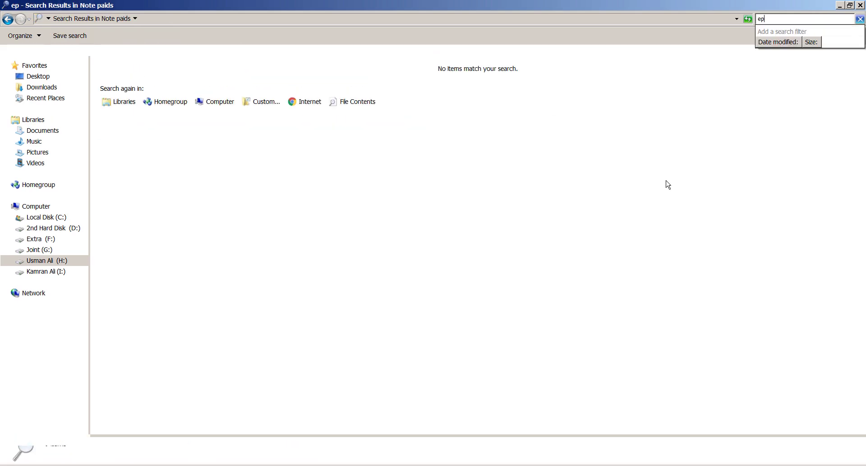
key("BackSpace")
key("BackSpace")
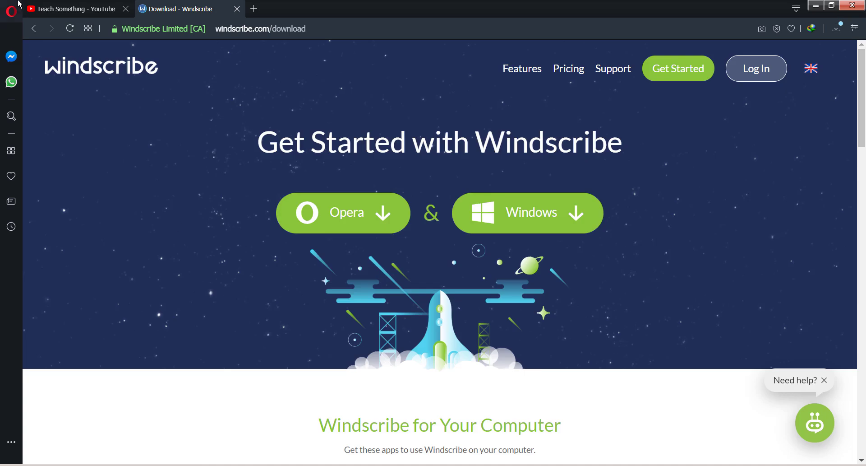
left_click(68, 8)
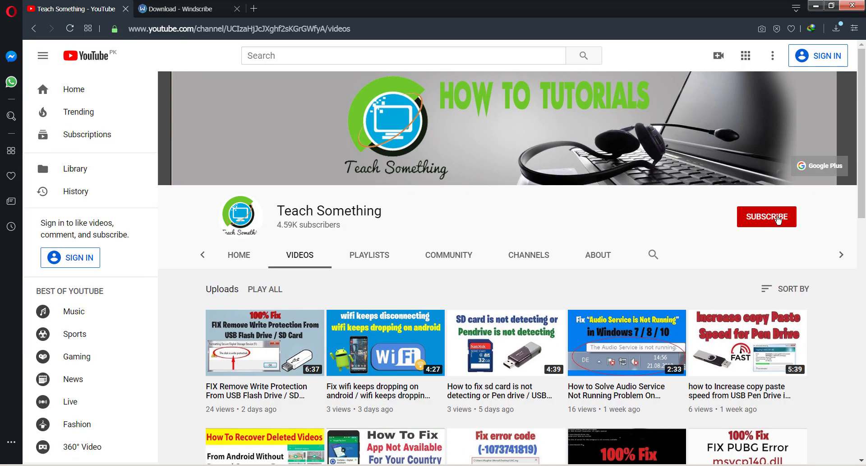